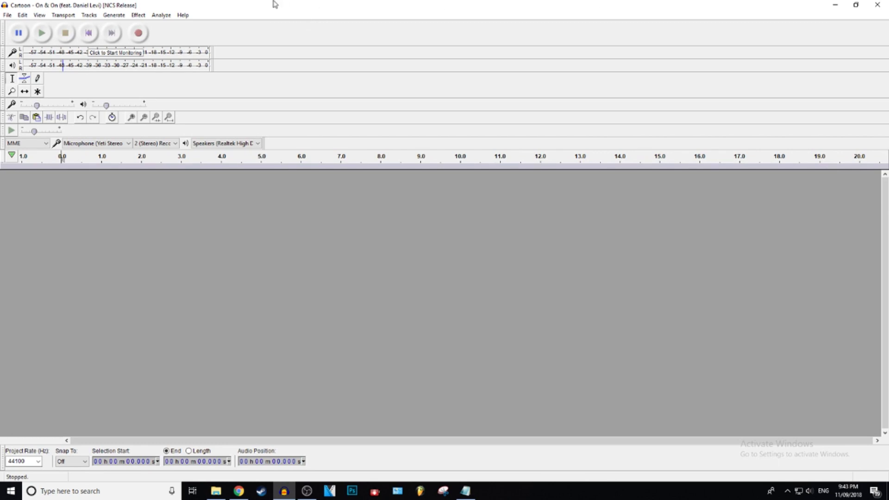
Record a five-second voice clip, stop recording, and play it back
{"action": "left_click", "coordinate": [138, 33]}
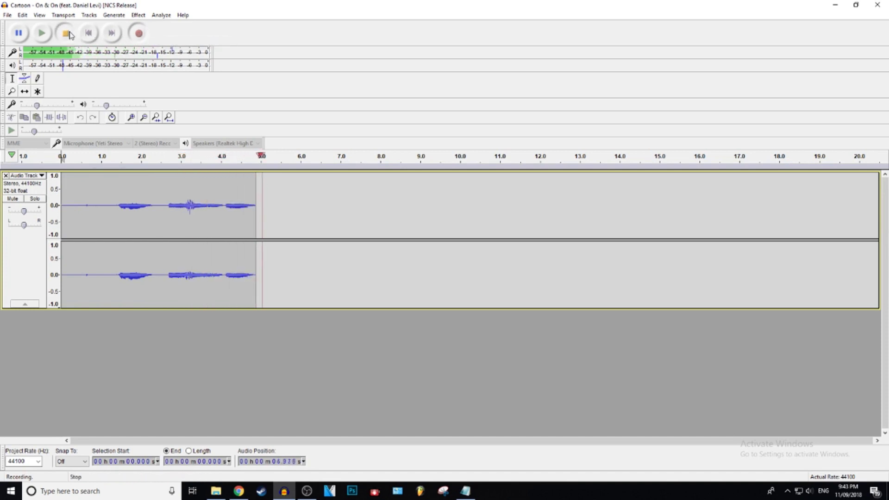
{"action": "key", "text": "space"}
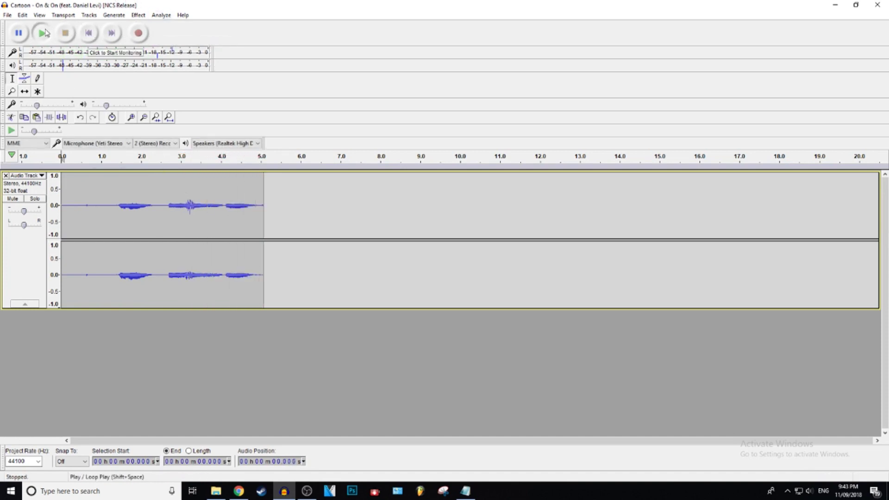
{"action": "left_click", "coordinate": [49, 35]}
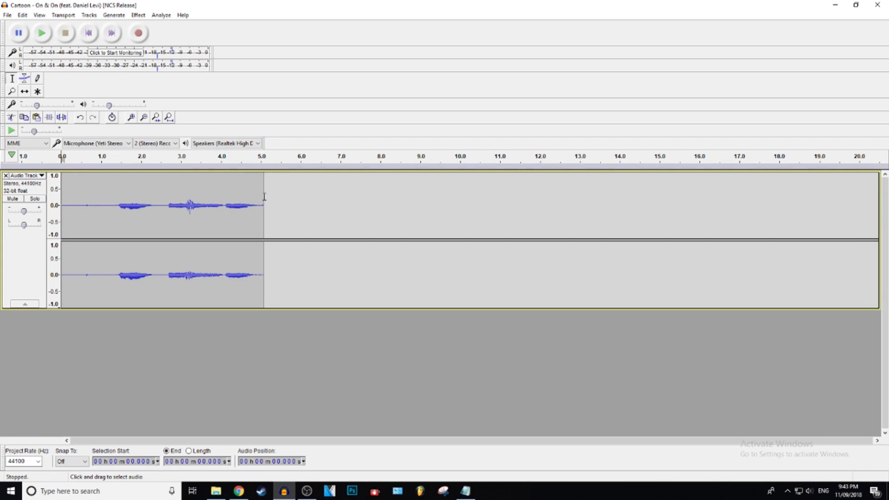
{"action": "left_click", "coordinate": [7, 15]}
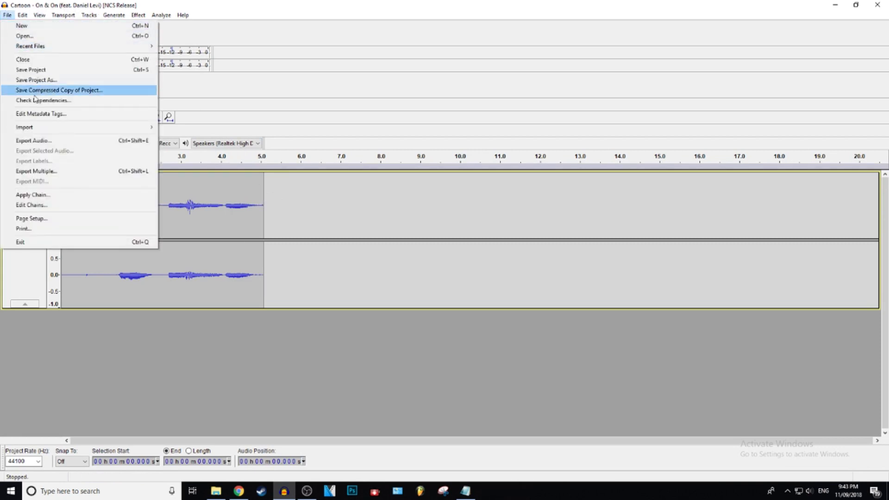
Export the audio to the Desktop as 'rename', choosing MP3 as the format
{"action": "left_click", "coordinate": [48, 140]}
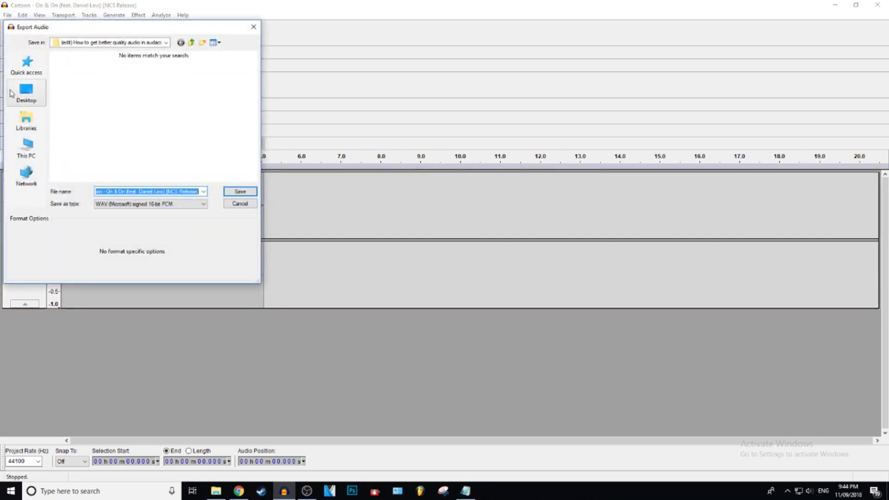
{"action": "left_click", "coordinate": [26, 90]}
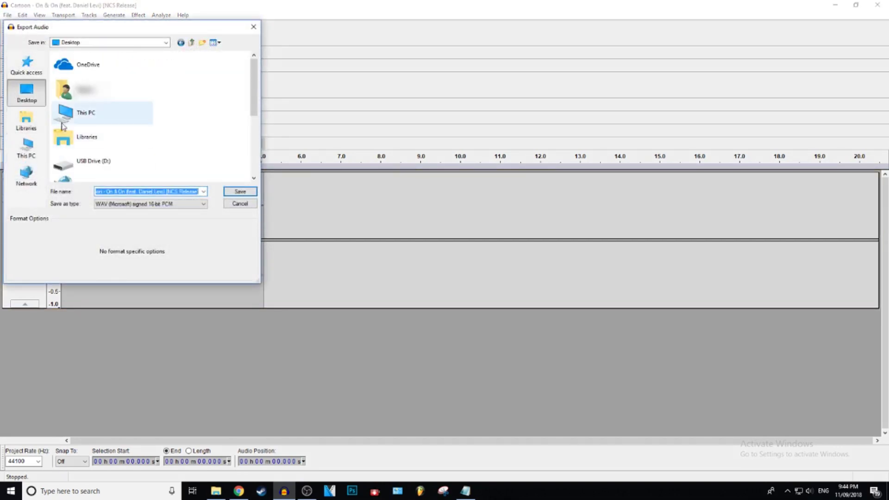
{"action": "left_click", "coordinate": [28, 96]}
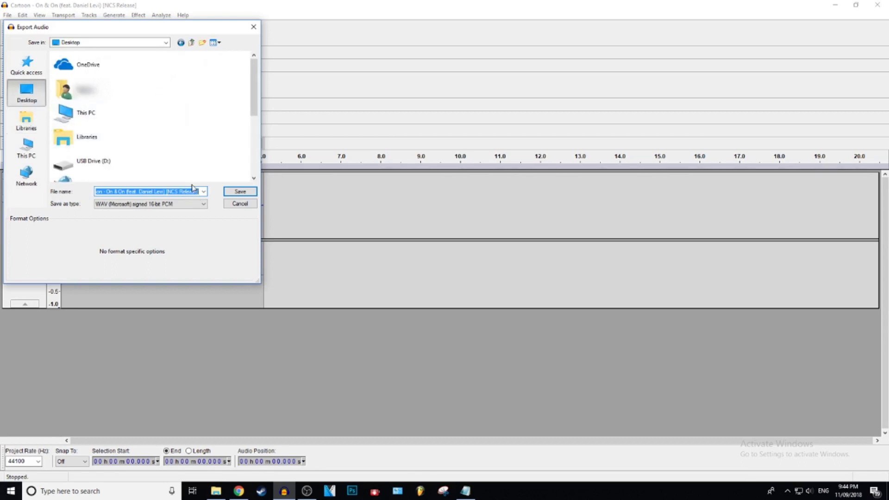
{"action": "key", "text": "BackSpace"}
{"action": "type", "text": "rename"}
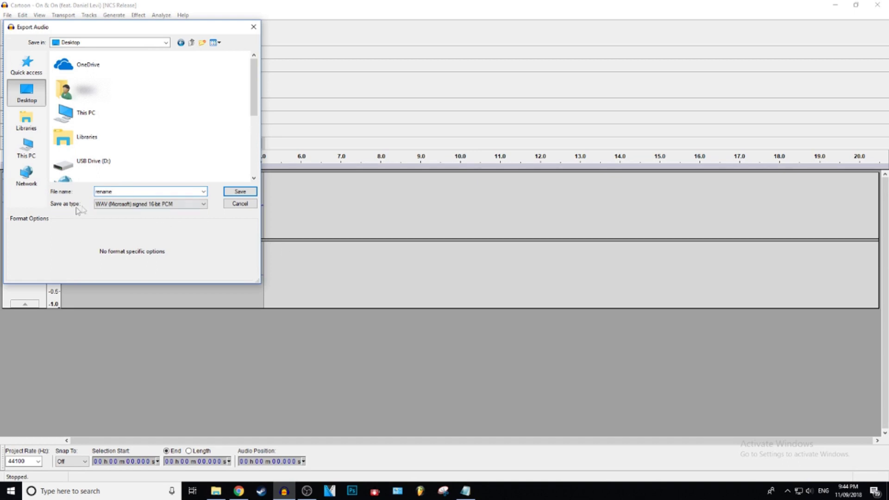
{"action": "left_click", "coordinate": [108, 203]}
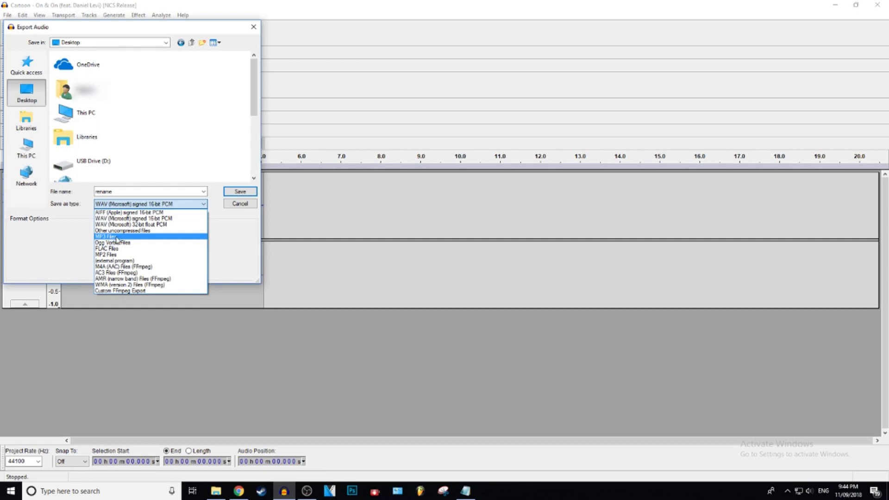
{"action": "left_click", "coordinate": [117, 238]}
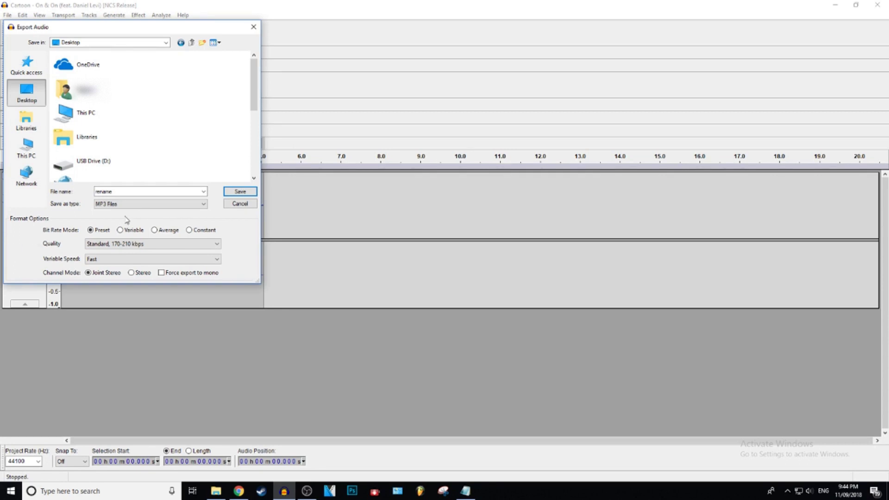
Export as MP3 with Standard 170-210 kbps quality and Fast speed, then request the LAME download
{"action": "left_click", "coordinate": [132, 244]}
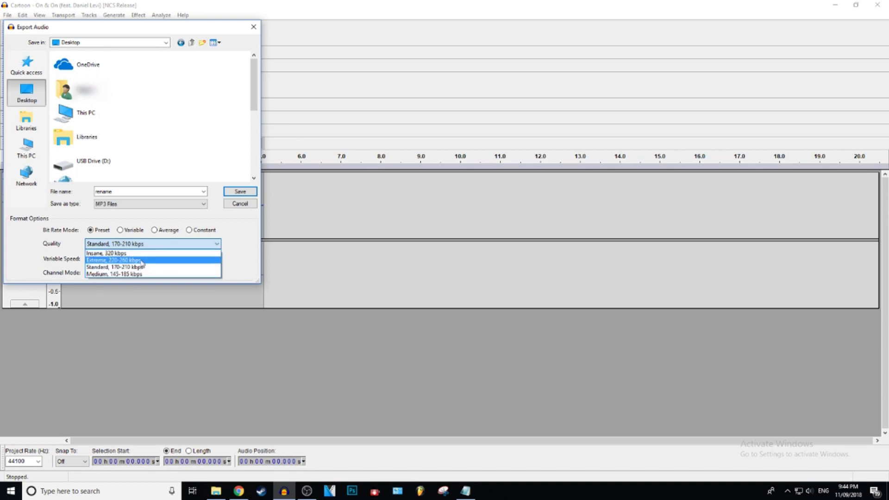
{"action": "left_click", "coordinate": [145, 267]}
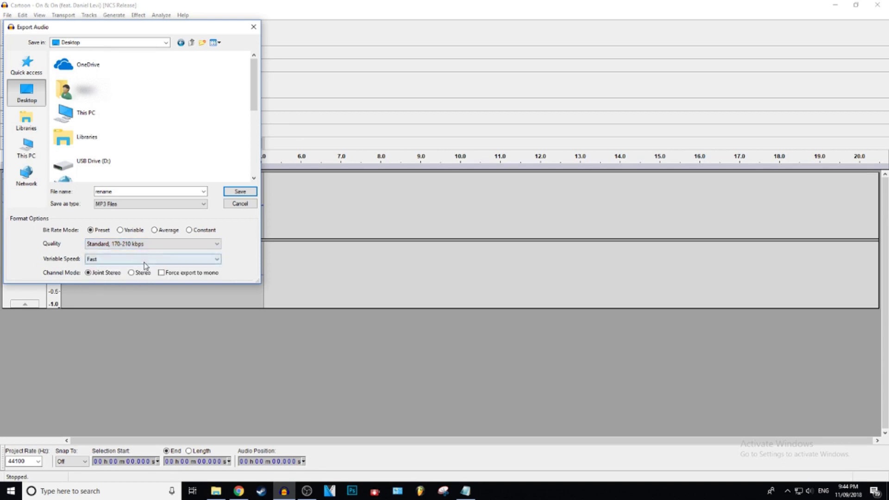
{"action": "left_click", "coordinate": [145, 261]}
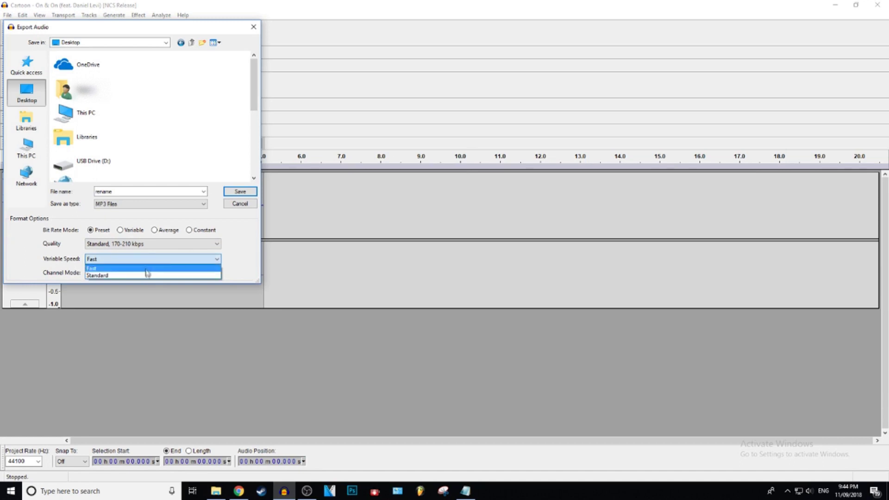
{"action": "left_click", "coordinate": [147, 263]}
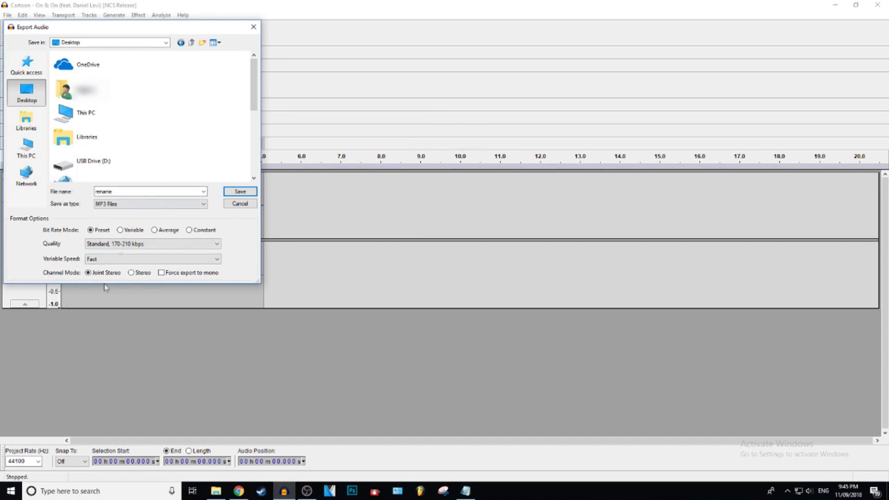
{"action": "left_click", "coordinate": [240, 192]}
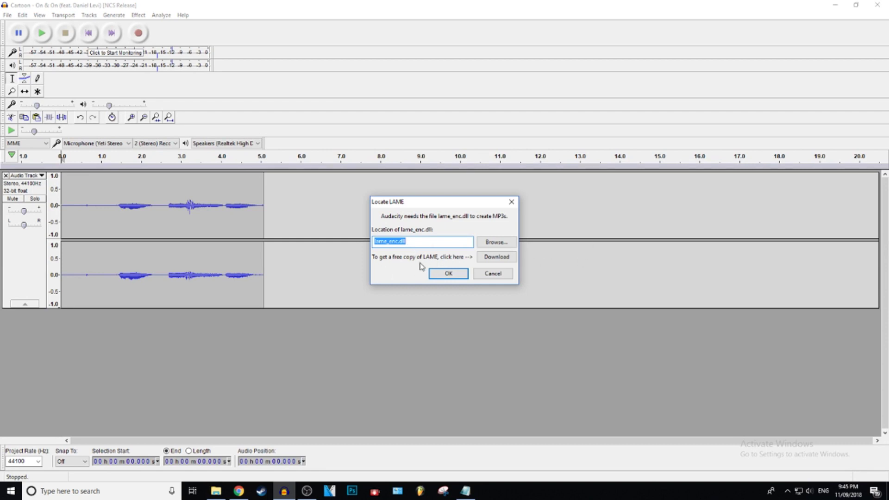
{"action": "left_click", "coordinate": [479, 259]}
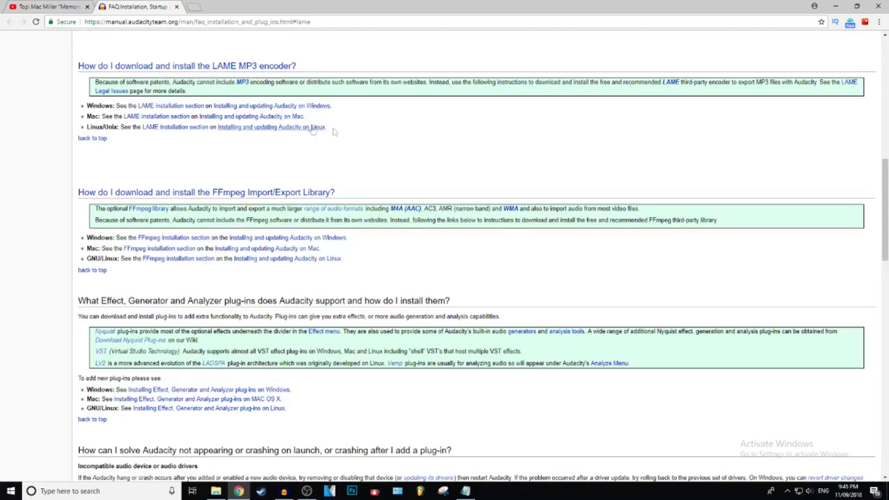
{"action": "scroll", "coordinate": [118, 106], "scroll_direction": "up", "scroll_amount": 1}
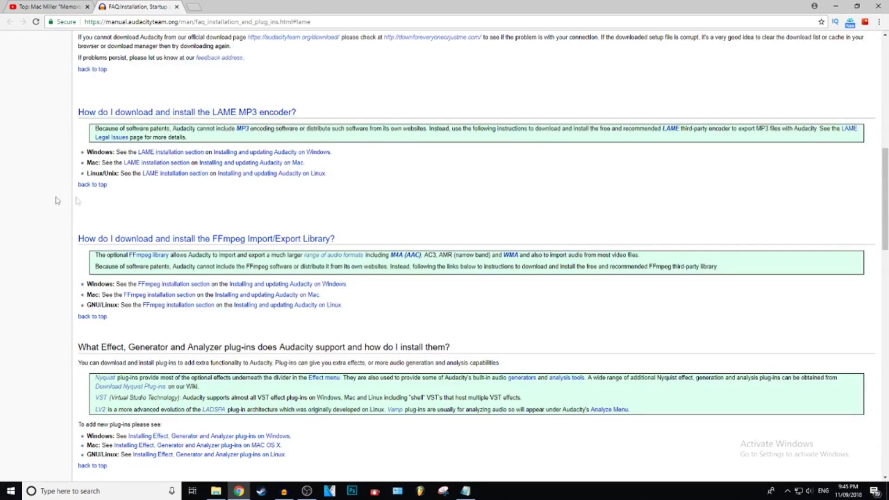
Follow the Installing LAME on Windows link through to the LAME download site
{"action": "left_click", "coordinate": [161, 153]}
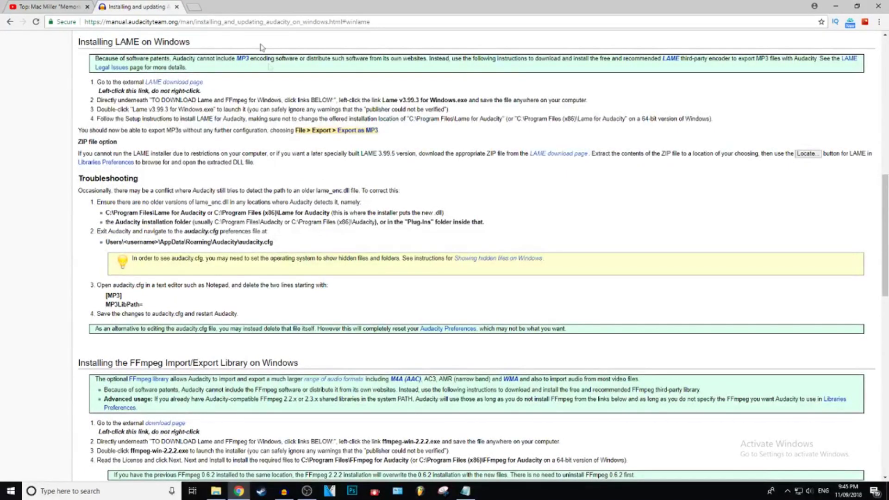
{"action": "left_click", "coordinate": [192, 84]}
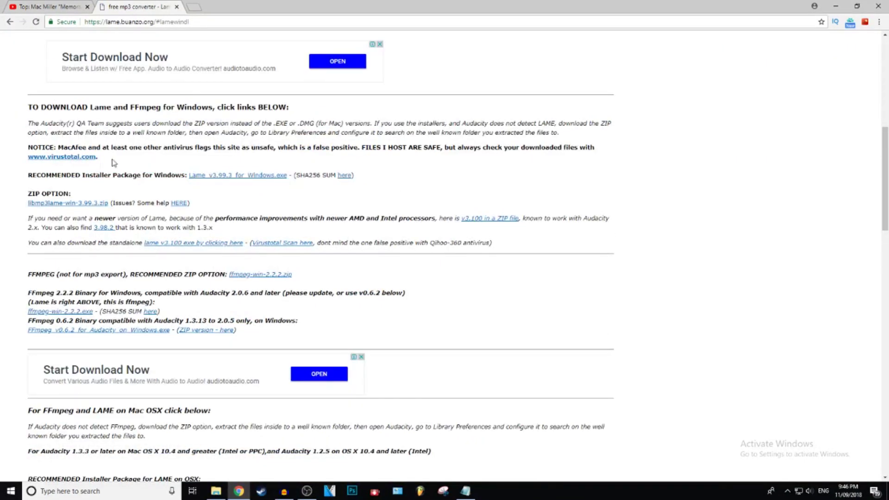
Download Lame_v3.99.3_for_Windows.exe and run the installer
{"action": "left_click", "coordinate": [243, 176]}
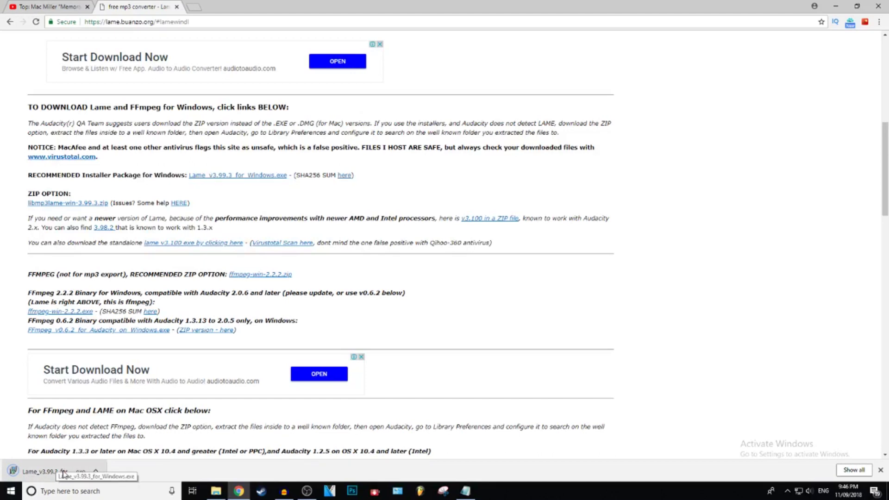
{"action": "left_click", "coordinate": [63, 472]}
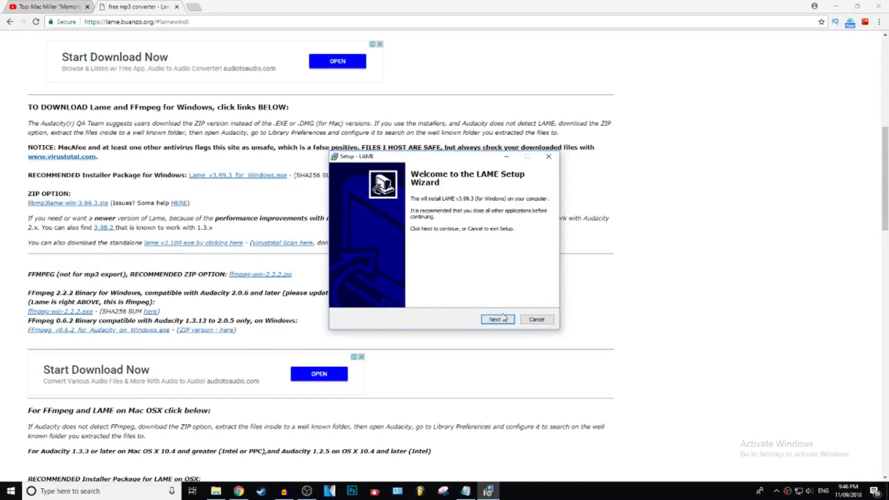
Install LAME into the default Lame For Audacity folder, then return to Audacity
{"action": "left_click", "coordinate": [612, 91]}
{"action": "left_click", "coordinate": [490, 319]}
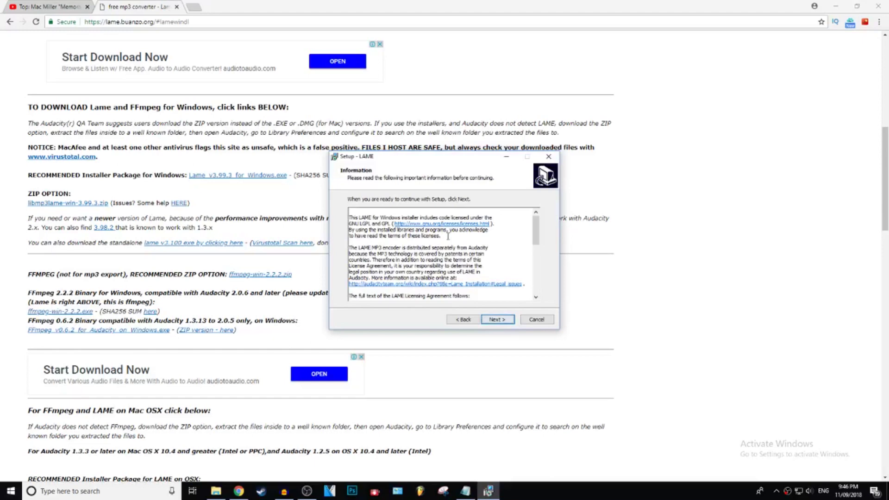
{"action": "left_click_drag", "start_coordinate": [535, 229], "coordinate": [535, 281]}
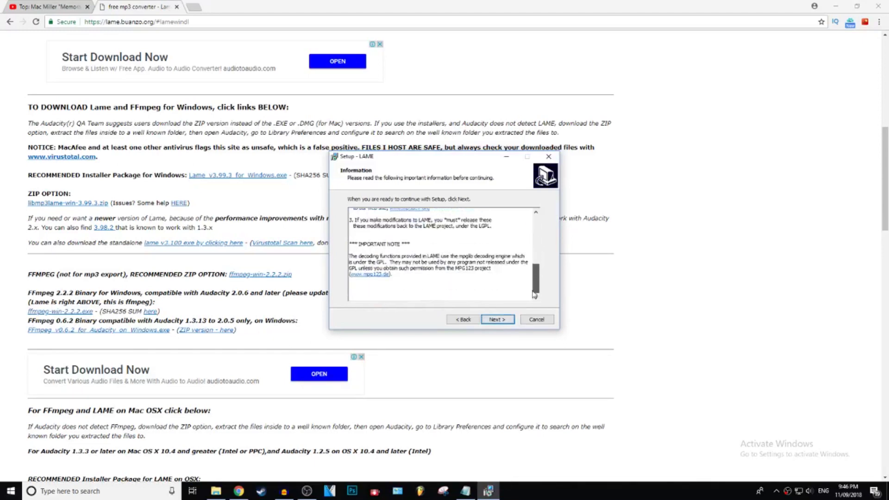
{"action": "left_click", "coordinate": [492, 319]}
{"action": "left_click", "coordinate": [494, 320]}
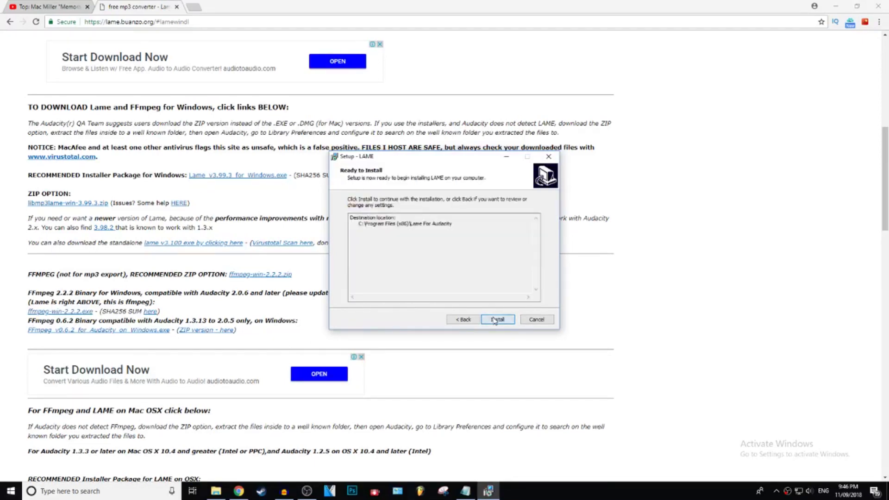
{"action": "left_click", "coordinate": [495, 320]}
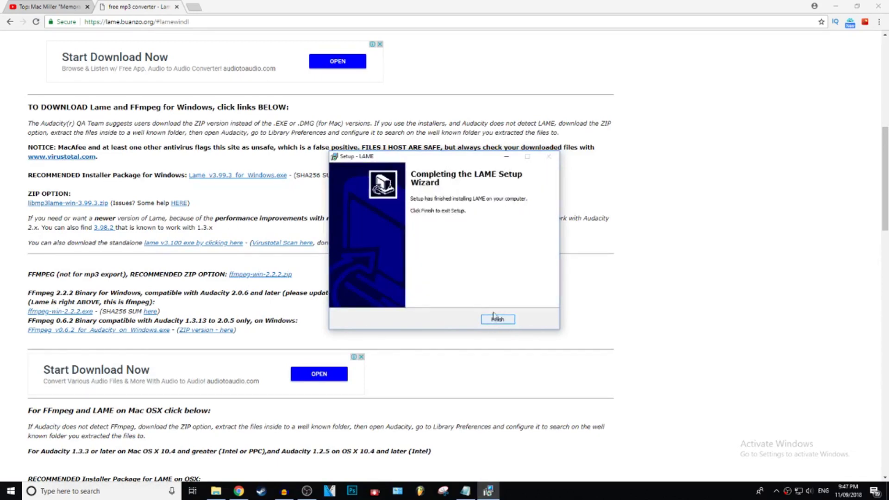
{"action": "left_click", "coordinate": [490, 318]}
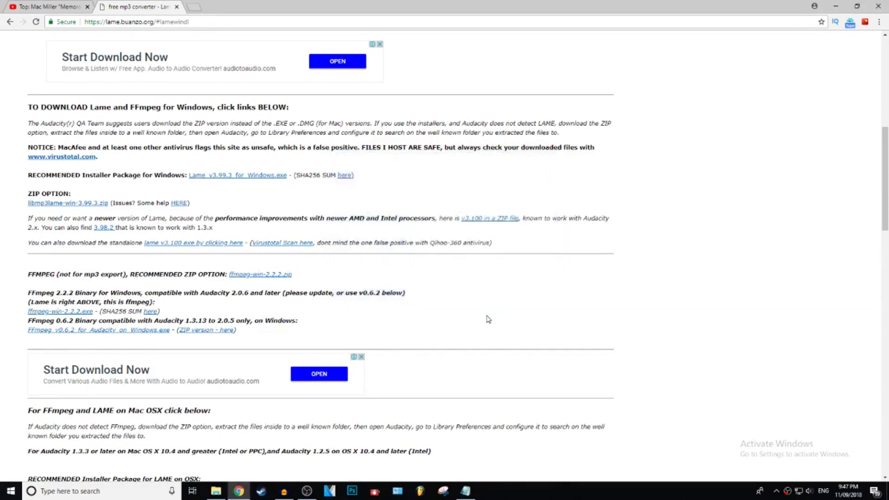
{"action": "key", "text": "alt+Tab"}
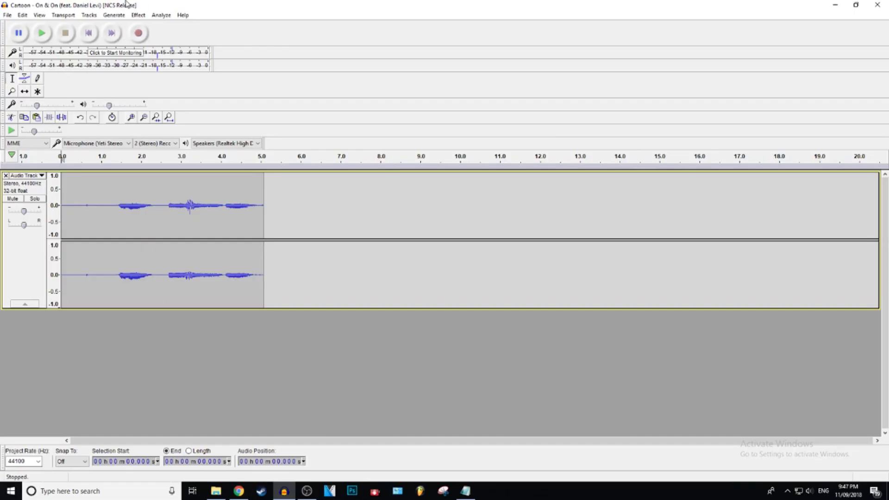
Export the clip as rename.mp3 to the Desktop
{"action": "left_click", "coordinate": [8, 14]}
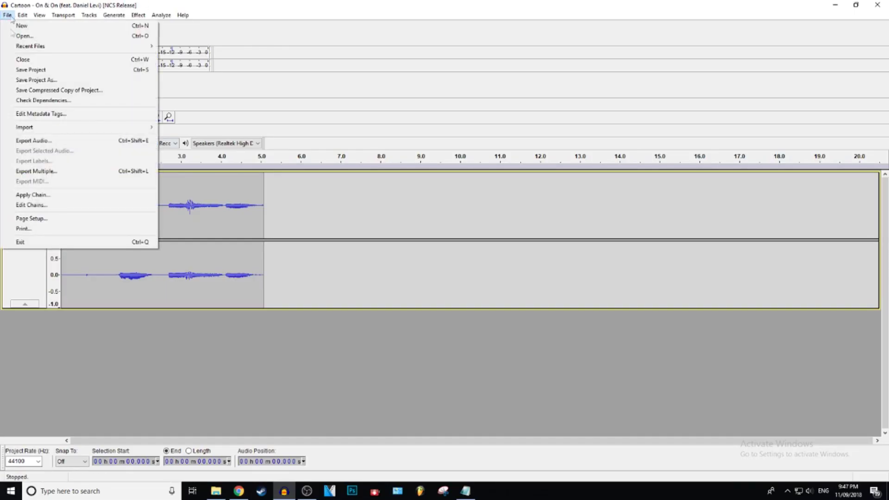
{"action": "left_click", "coordinate": [33, 140]}
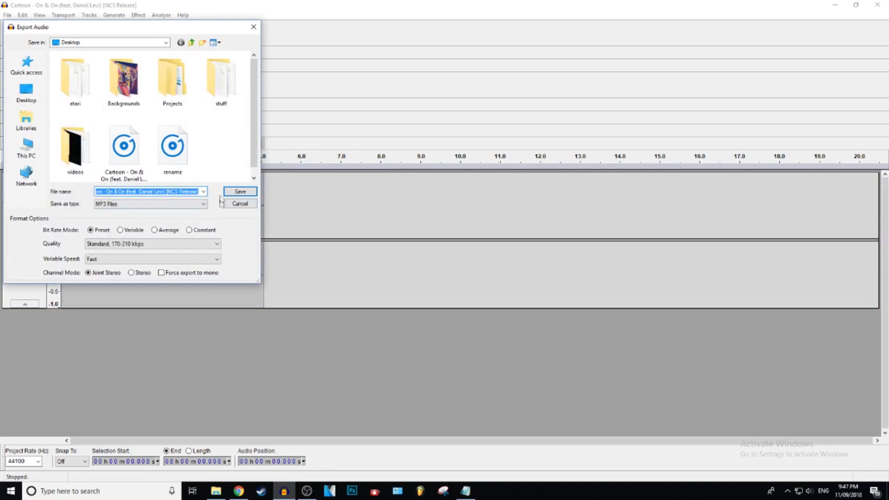
{"action": "type", "text": "rename"}
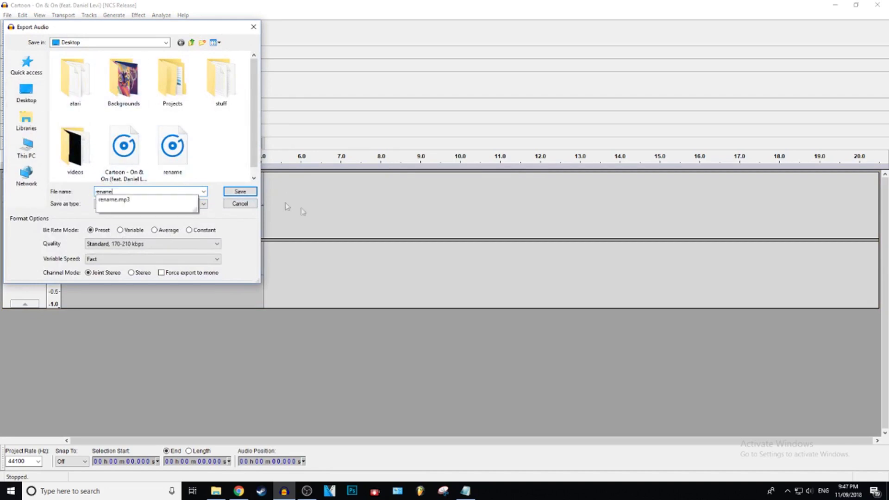
{"action": "left_click", "coordinate": [240, 232]}
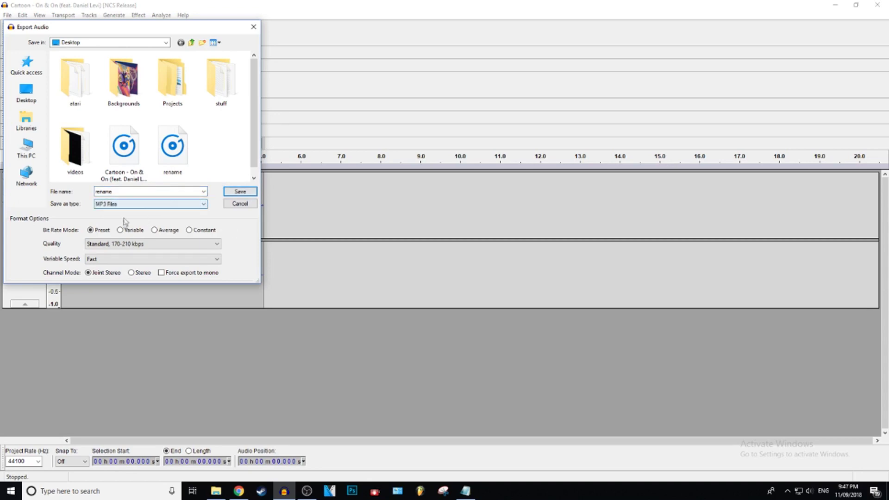
{"action": "left_click", "coordinate": [243, 192]}
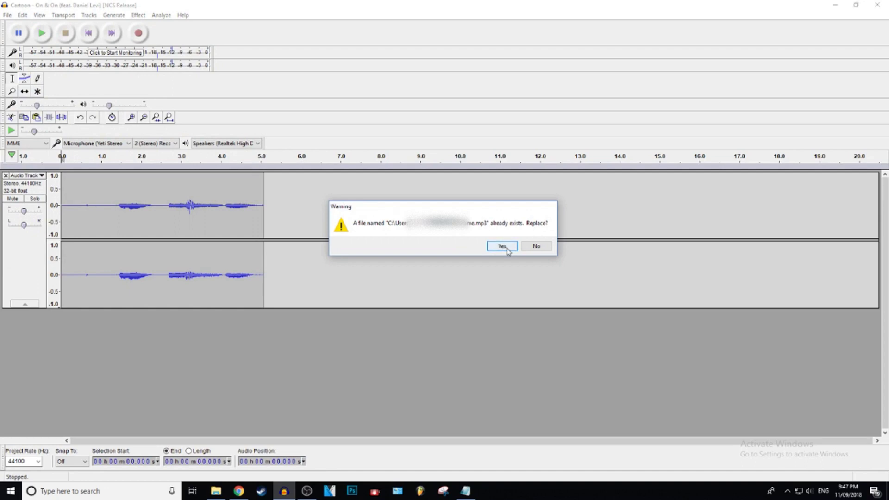
Replace the existing rename.mp3, keep the metadata unchanged, and close Audacity
{"action": "left_click", "coordinate": [501, 246]}
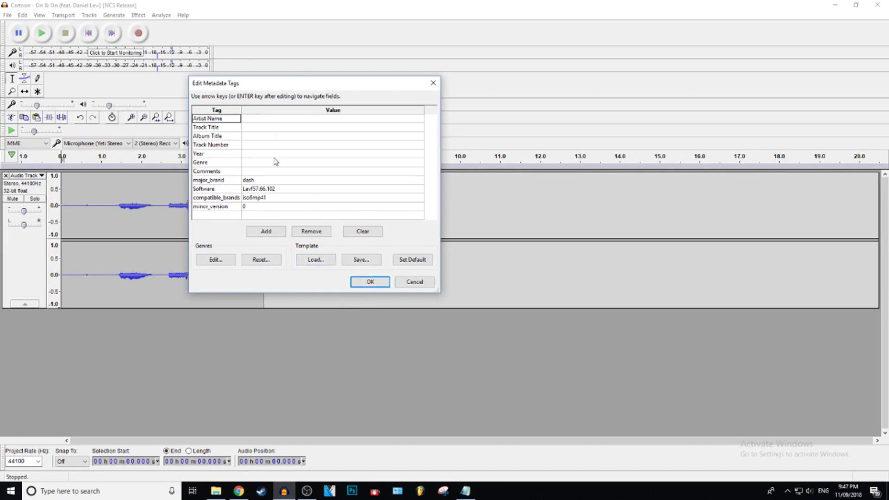
{"action": "left_click", "coordinate": [377, 282]}
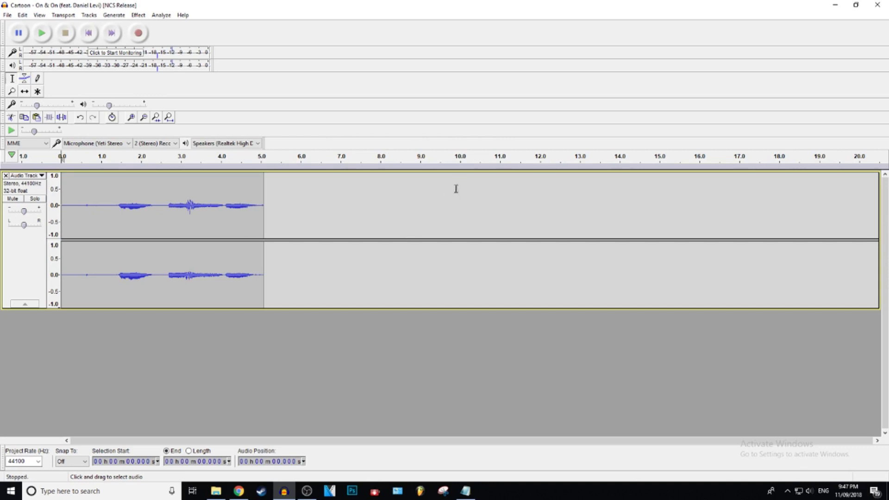
{"action": "left_click", "coordinate": [874, 5]}
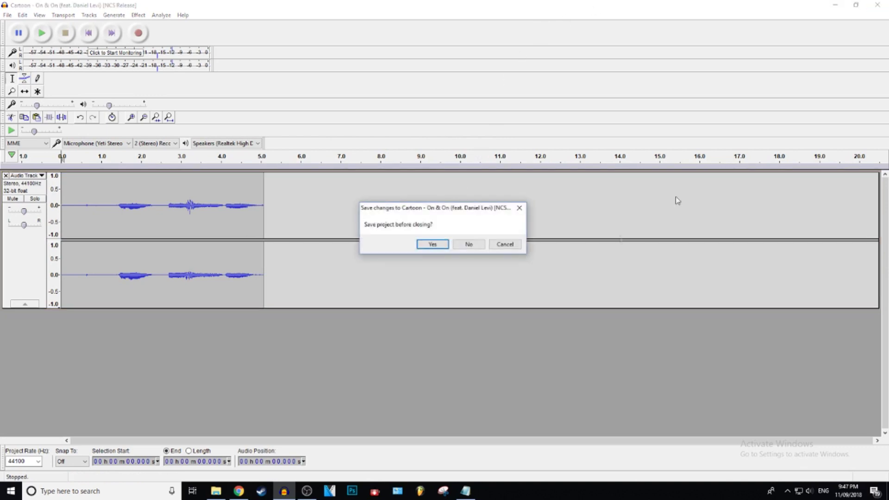
{"action": "left_click", "coordinate": [467, 245]}
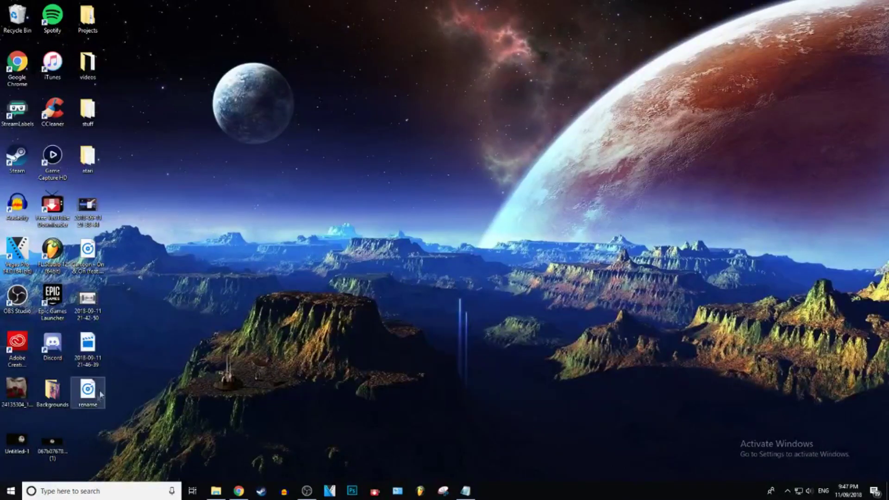
Play rename.mp3 in Groove Music with the volume raised, then close the player
{"action": "left_click_drag", "start_coordinate": [88, 390], "coordinate": [434, 173]}
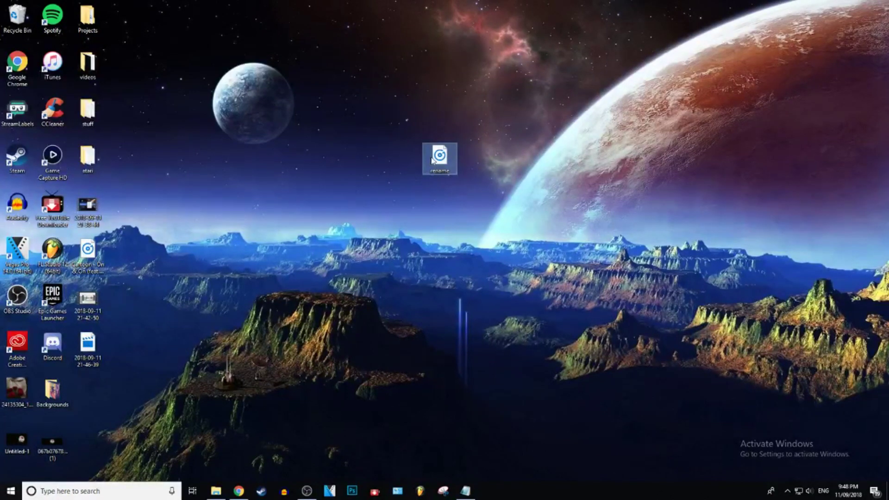
{"action": "mouse_move", "coordinate": [434, 173]}
{"action": "left_mouse_down"}
{"action": "mouse_move", "coordinate": [359, 178]}
{"action": "mouse_move", "coordinate": [363, 160]}
{"action": "left_mouse_up"}
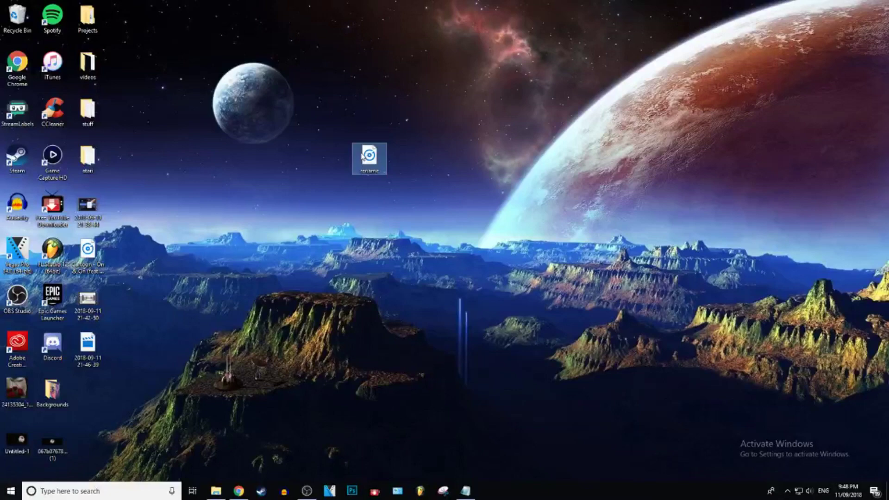
{"action": "double_click", "coordinate": [362, 156]}
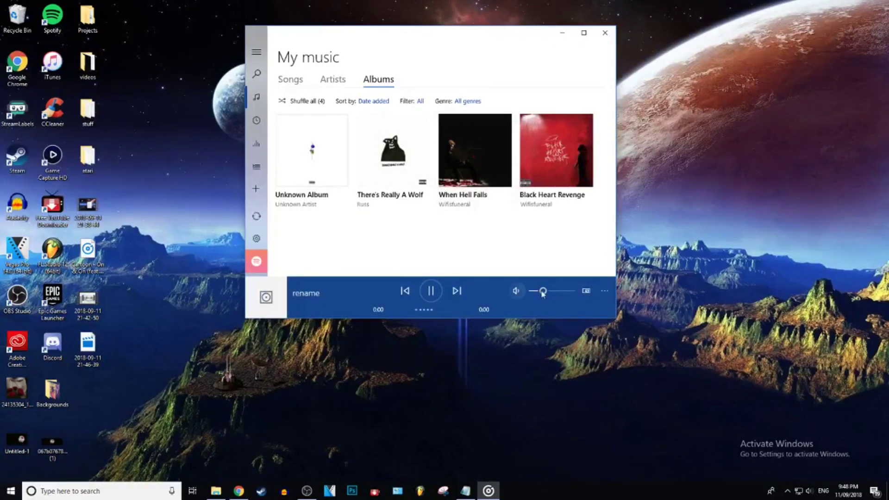
{"action": "left_click_drag", "start_coordinate": [548, 294], "coordinate": [553, 299]}
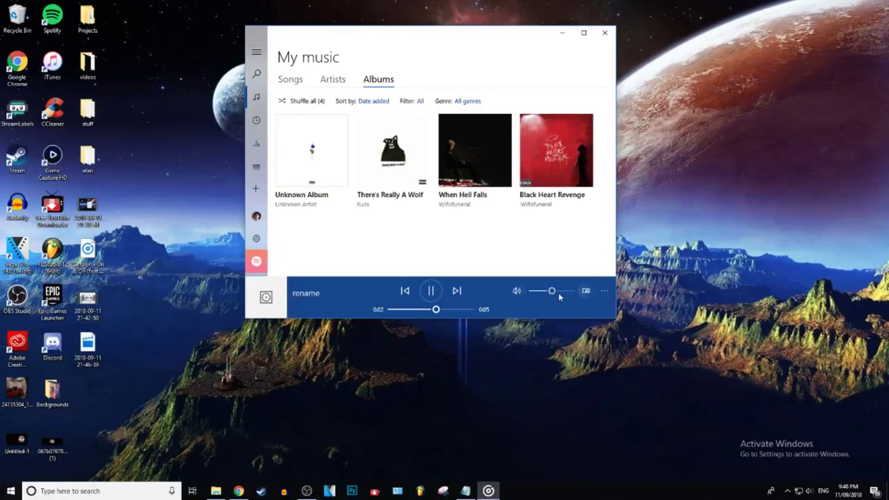
{"action": "left_click", "coordinate": [604, 32]}
{"action": "left_click_drag", "start_coordinate": [369, 159], "coordinate": [87, 393]}
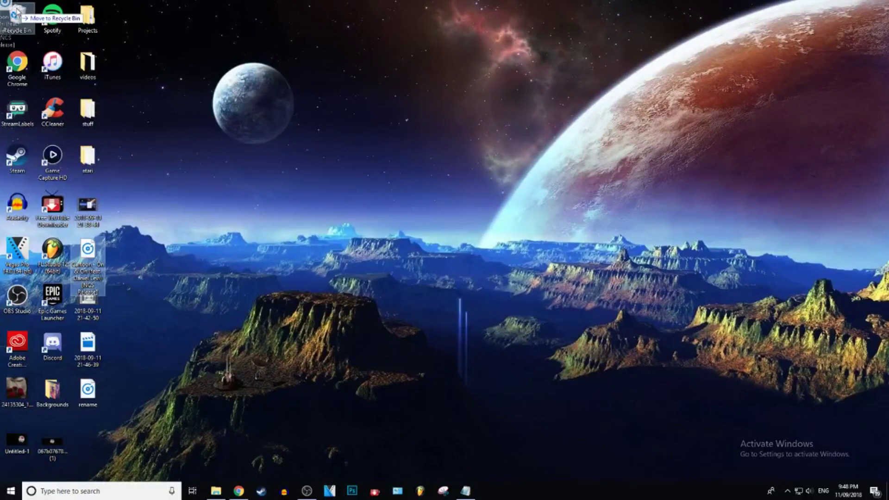
Move the Cartoon audio file to the Recycle Bin and shift three icons up a row
{"action": "left_click_drag", "start_coordinate": [100, 4], "coordinate": [37, 146]}
{"action": "left_click", "coordinate": [183, 283]}
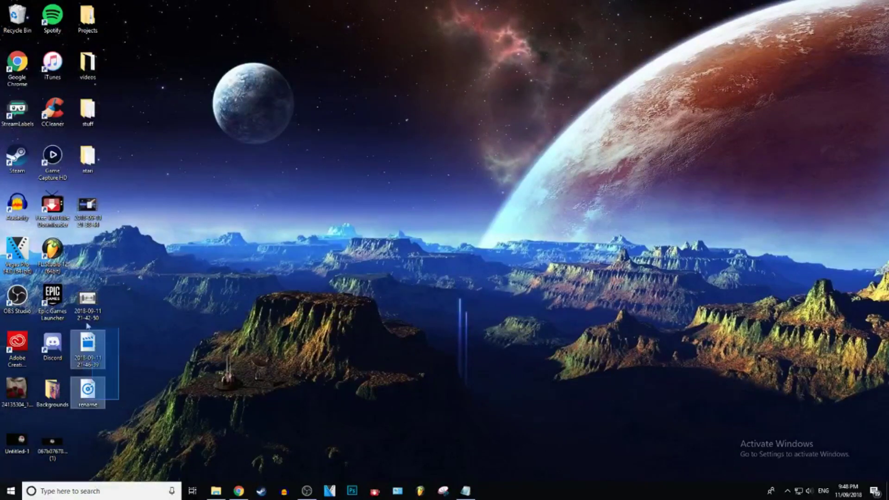
{"action": "left_click_drag", "start_coordinate": [123, 407], "coordinate": [72, 284]}
{"action": "left_click_drag", "start_coordinate": [90, 335], "coordinate": [89, 288]}
Send the rename MP3 to the Recycle Bin and clear the selection
{"action": "left_click", "coordinate": [88, 344]}
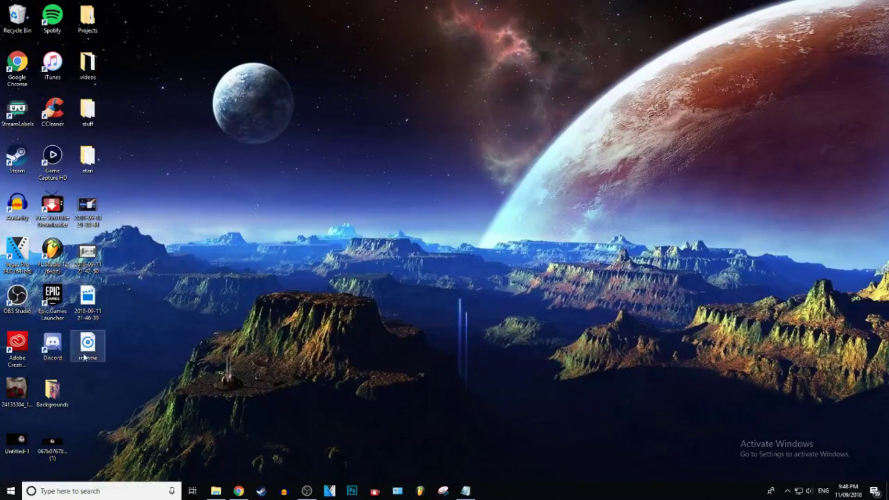
{"action": "left_click", "coordinate": [24, 16]}
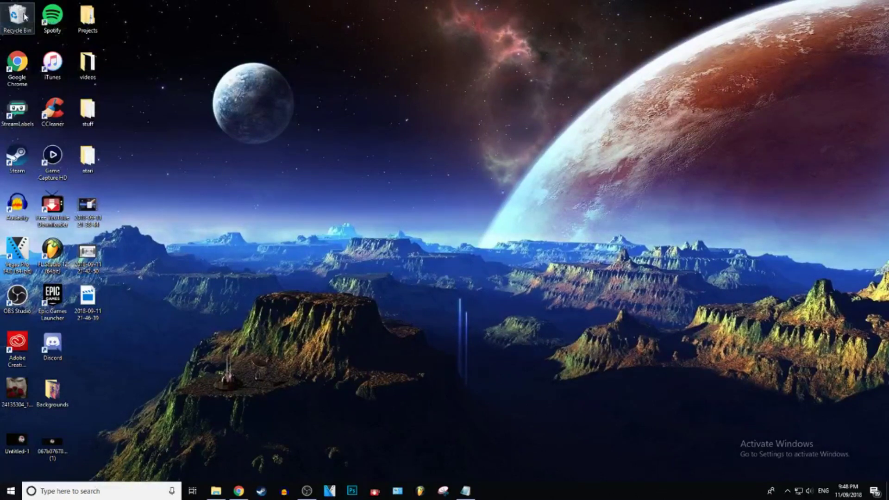
{"action": "left_click", "coordinate": [54, 42]}
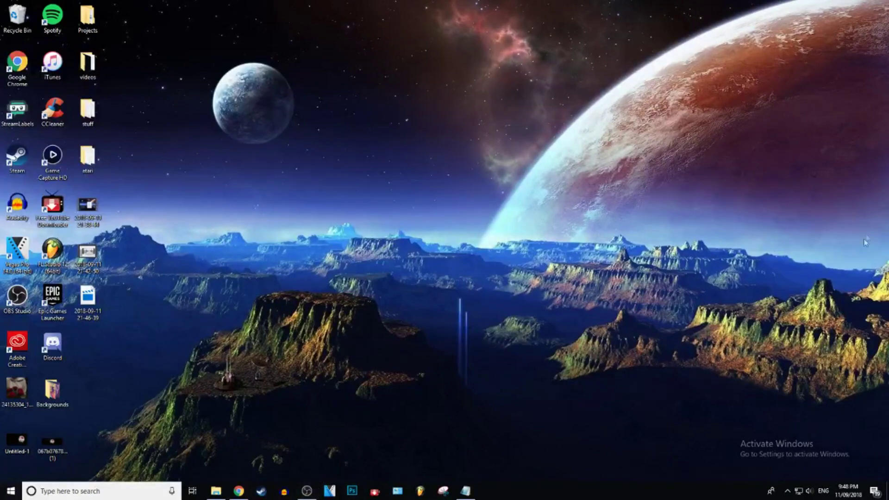
{"action": "left_click_drag", "start_coordinate": [397, 52], "coordinate": [614, 132]}
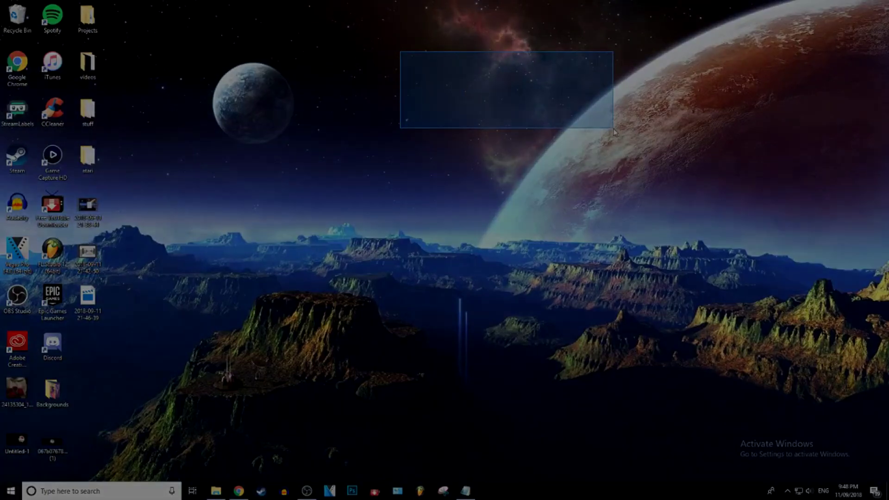